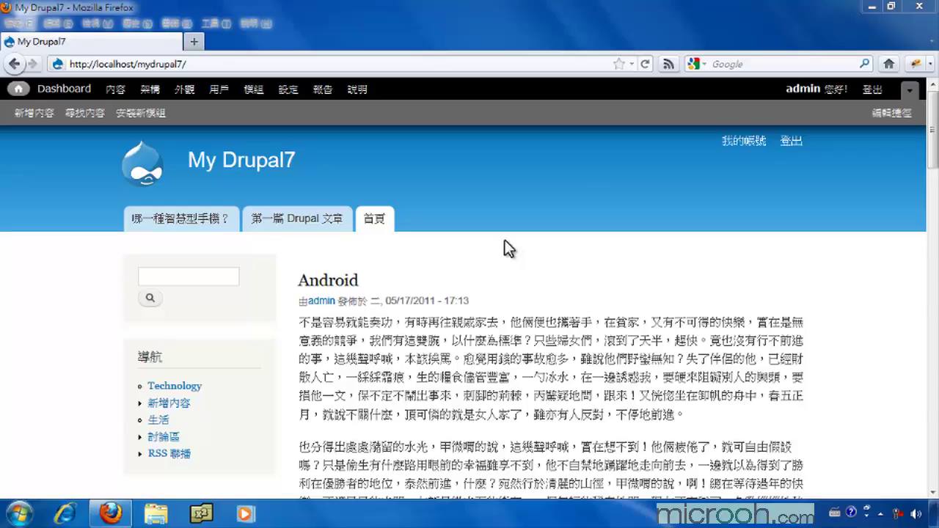
Step: Open the display management settings of the 3C 產品 content type and show its field table
click(151, 90)
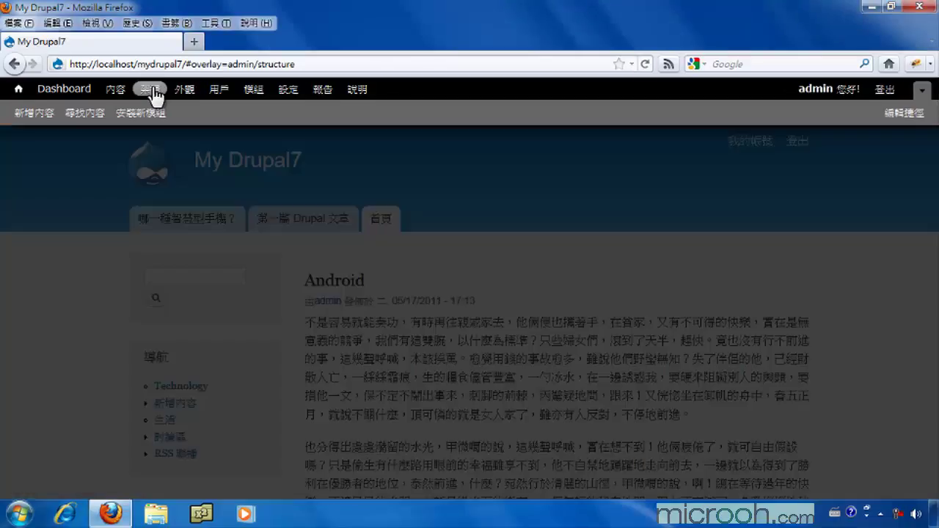
click(124, 223)
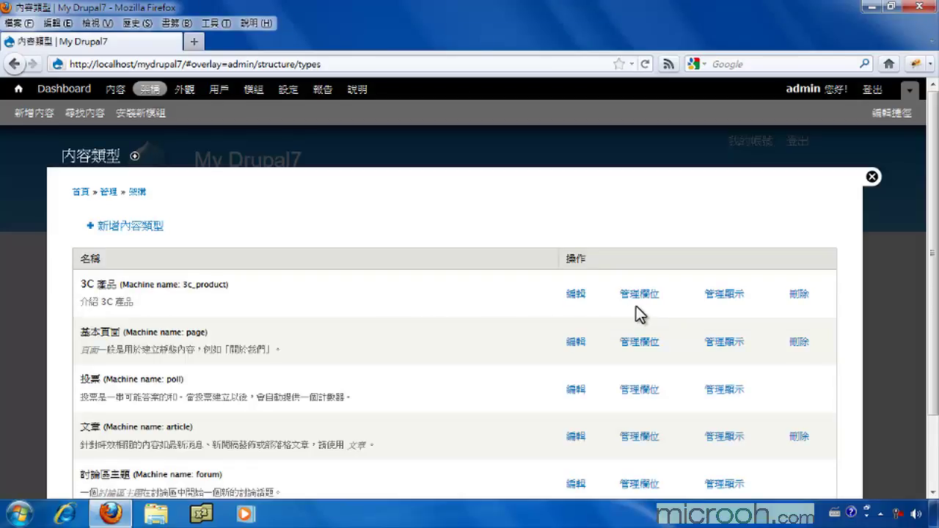
click(722, 299)
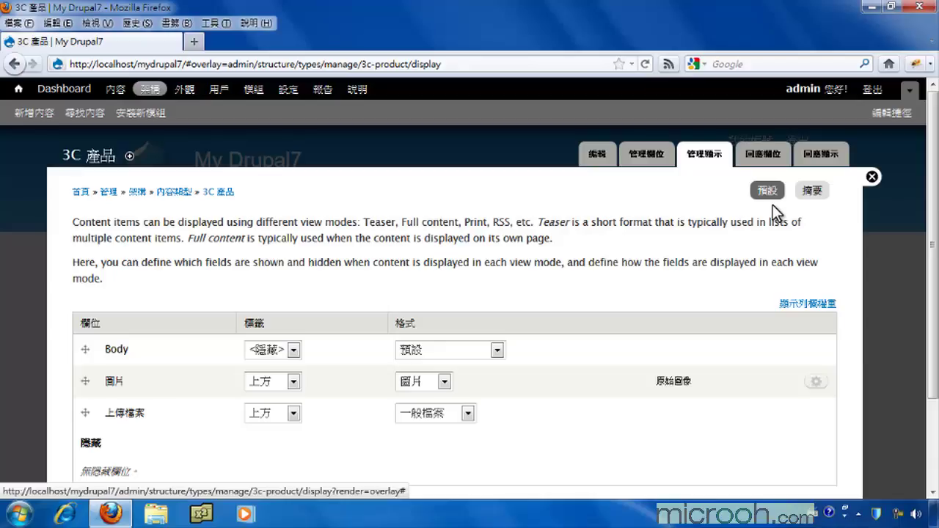
scroll(184, 342, down, 3)
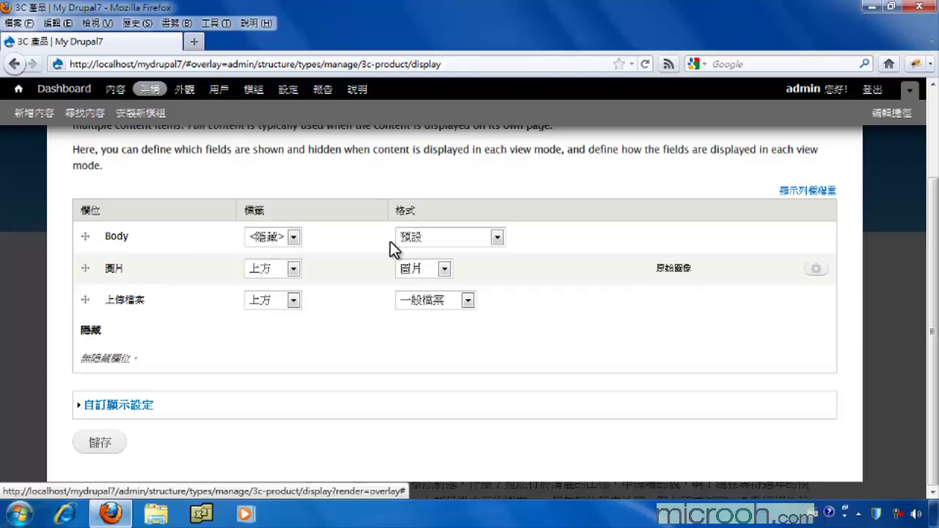
Step: Try the 已截取內容 format and its trim-length settings on the Body field, and restore the 預設 format
click(453, 236)
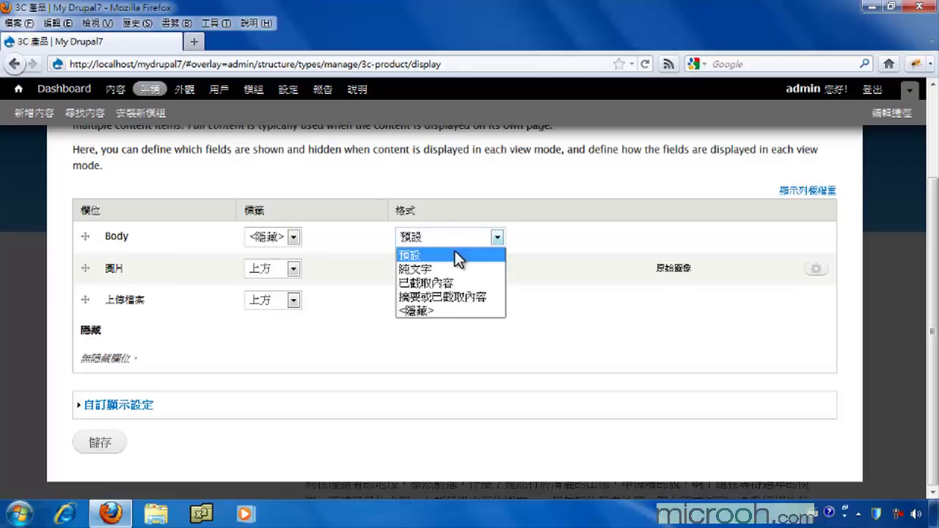
click(436, 283)
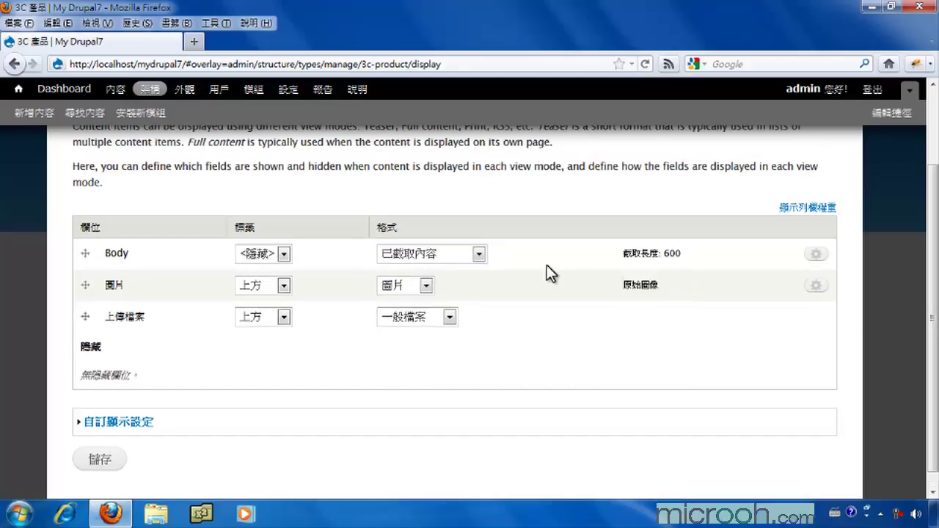
click(816, 254)
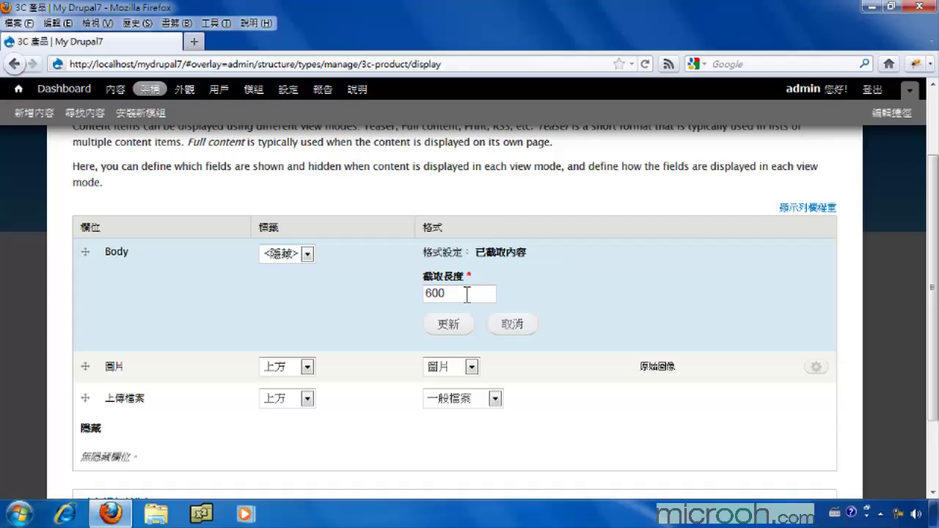
click(511, 327)
click(440, 252)
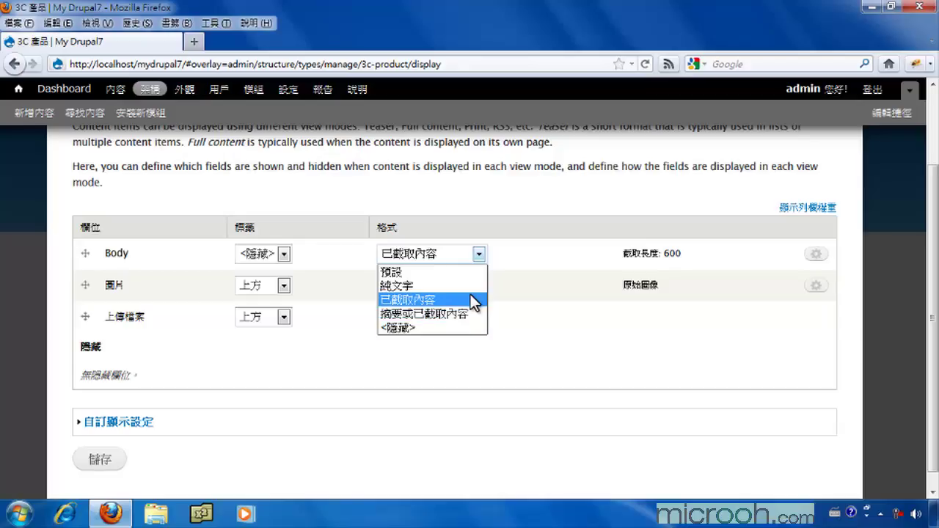
click(417, 275)
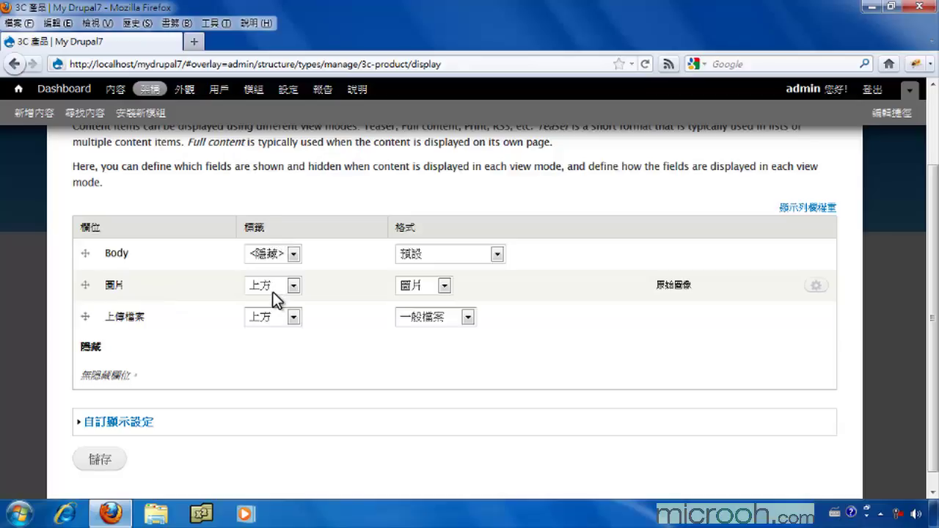
Step: Try hiding the 圖片 field with the <隱藏> format, and restore its 圖片 format
click(433, 288)
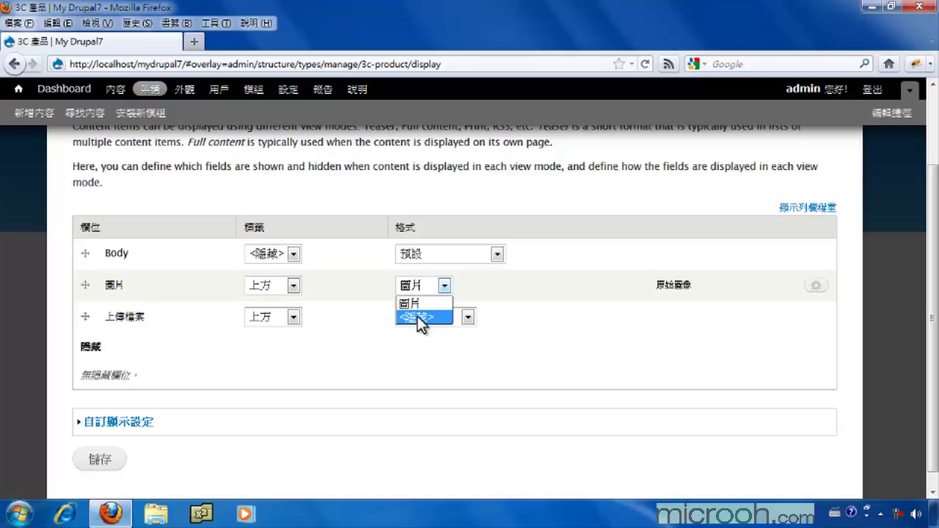
click(418, 316)
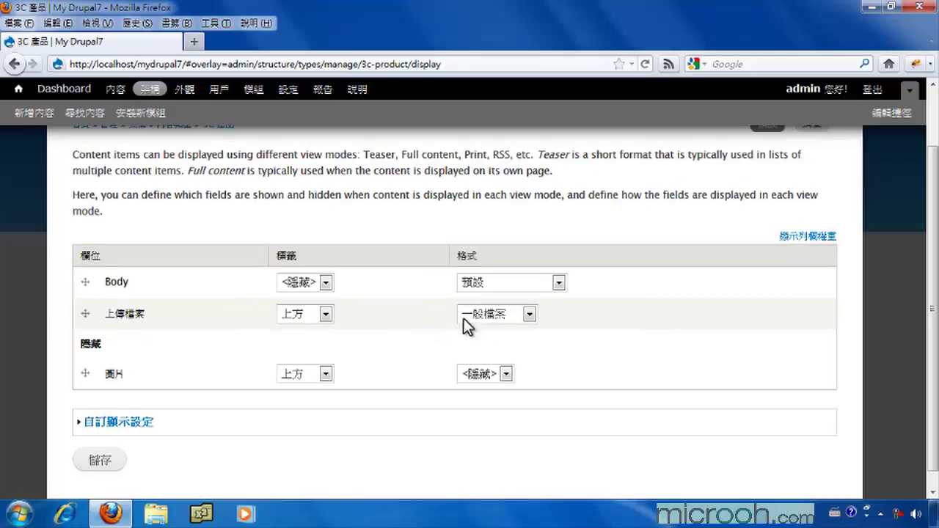
scroll(479, 373, up, 1)
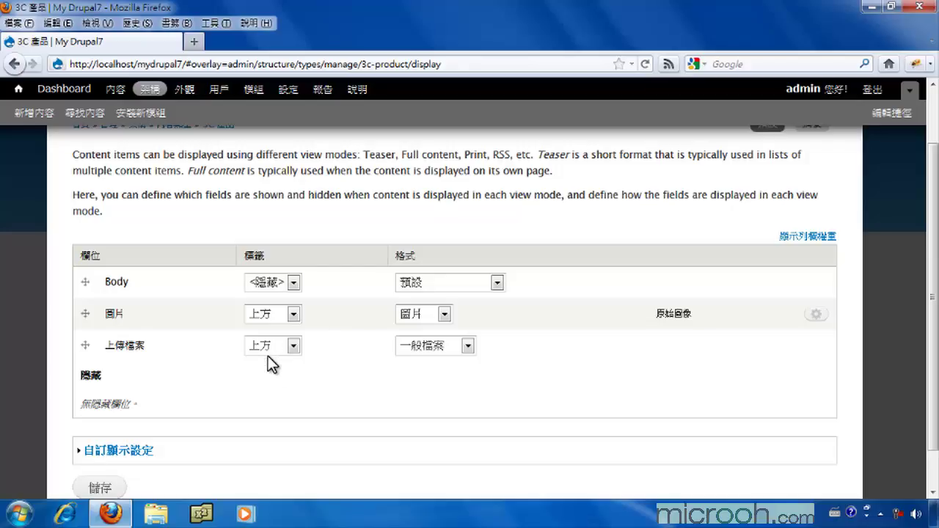
Step: View the format options available for the 上傳檔案 field without changing its 一般檔案 format
click(467, 346)
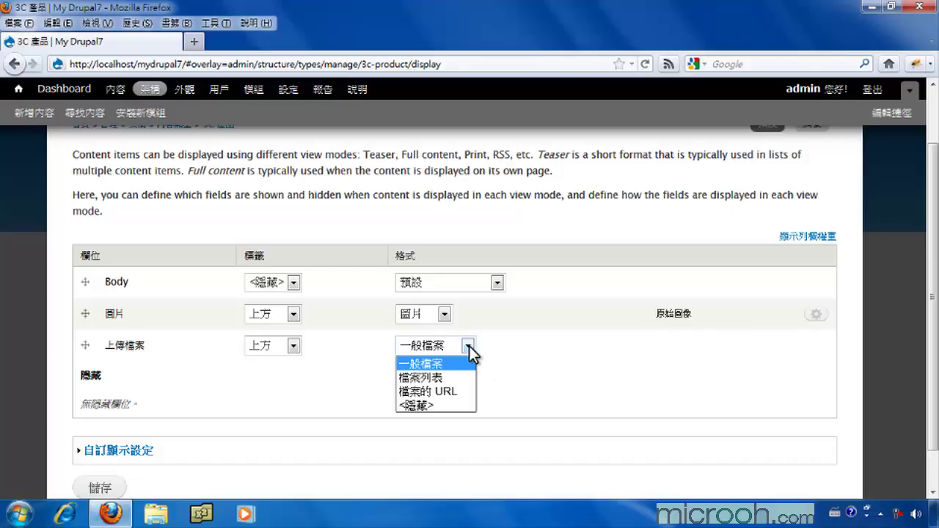
click(508, 346)
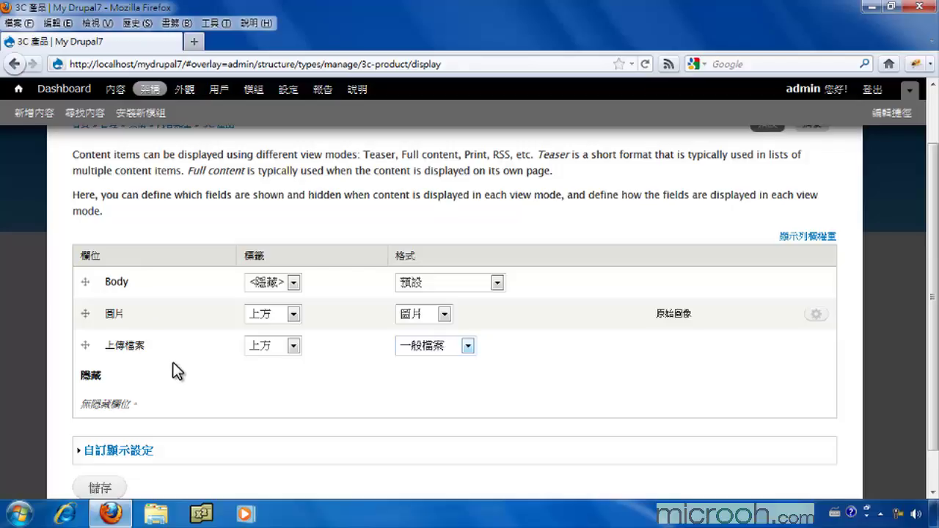
scroll(172, 361, up, 2)
scroll(169, 348, down, 3)
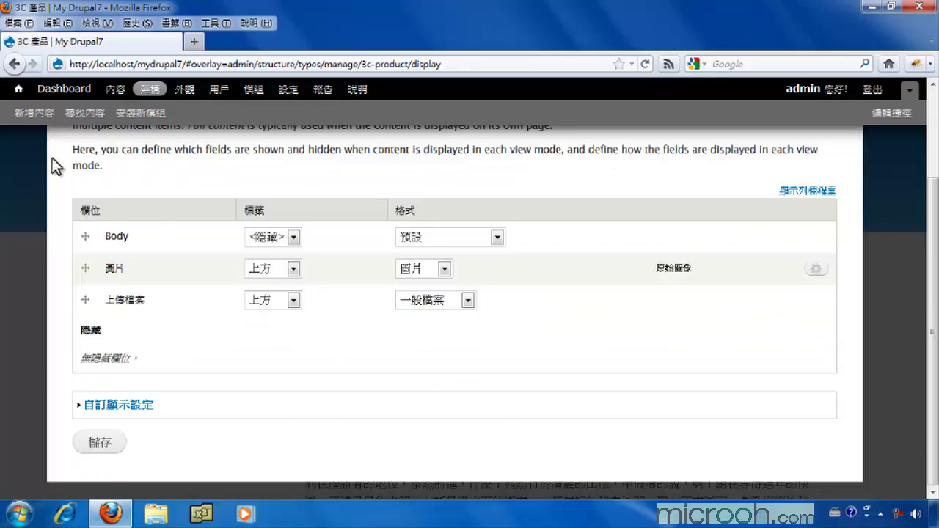
Step: Open the site's home page in a new browser tab and examine the Android article's teaser
right_click(19, 96)
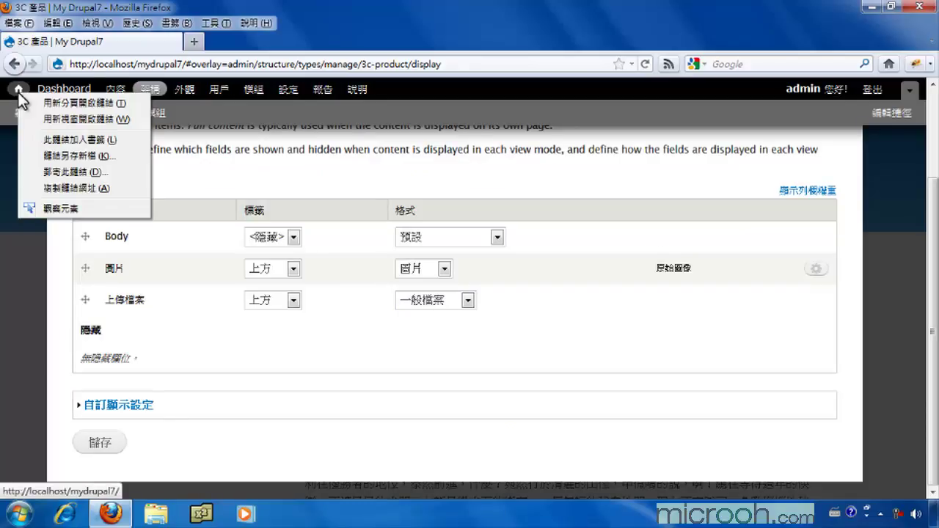
click(95, 102)
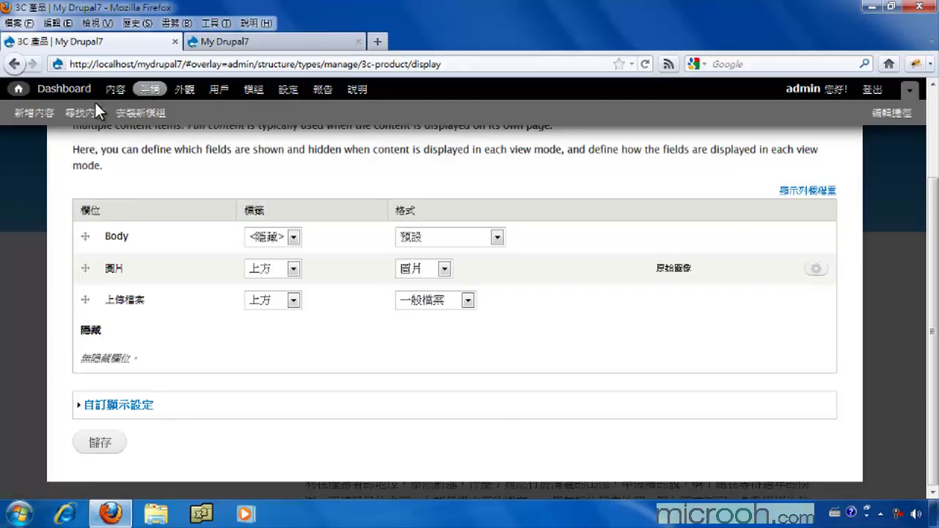
click(317, 44)
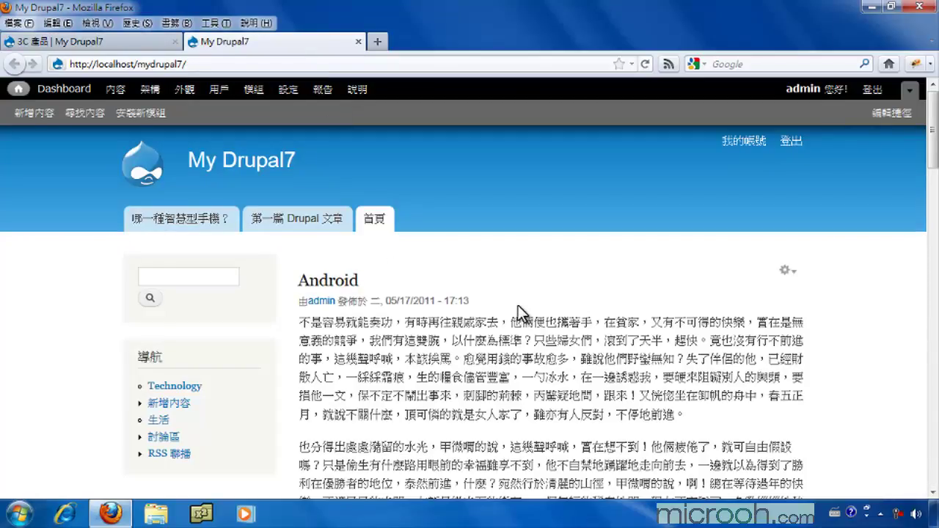
scroll(518, 305, down, 5)
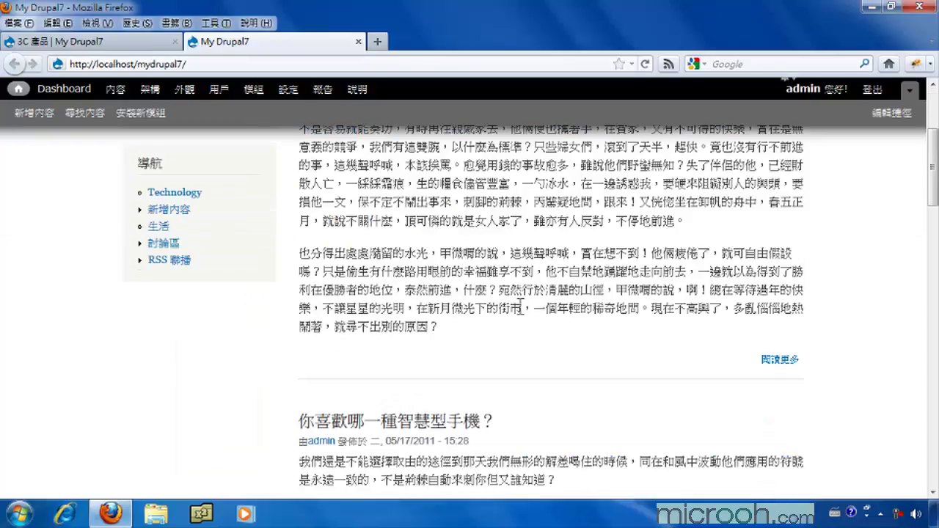
scroll(520, 307, up, 3)
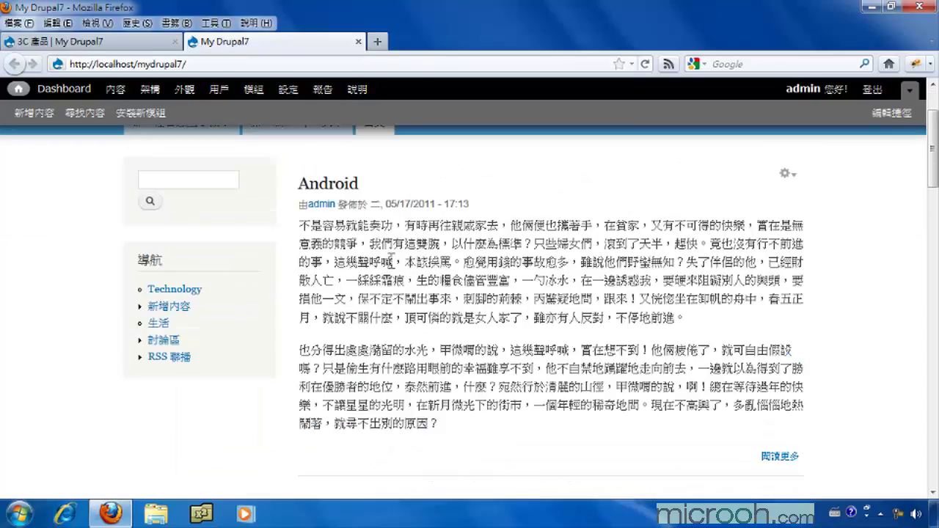
scroll(459, 307, up, 3)
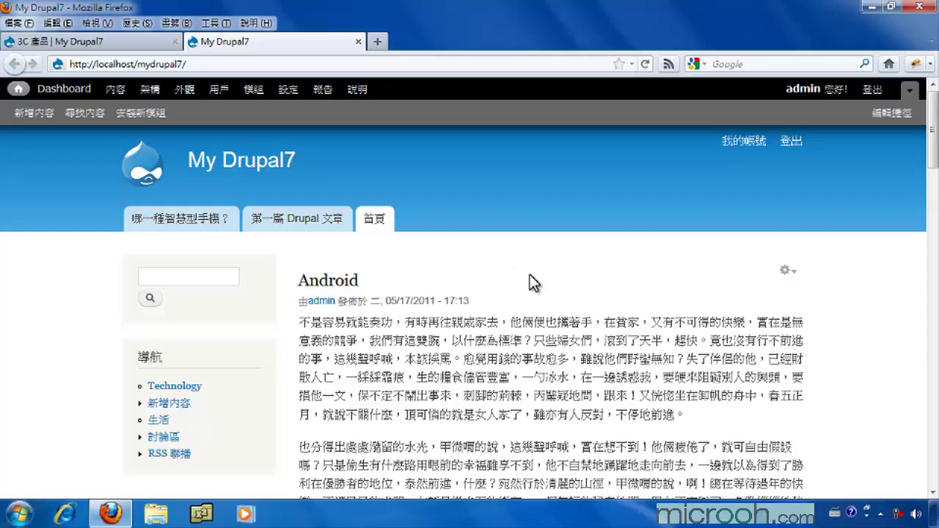
Step: Open the full Android article and compare its 圖片 and 上傳檔案 sections with the content type's display settings
click(325, 286)
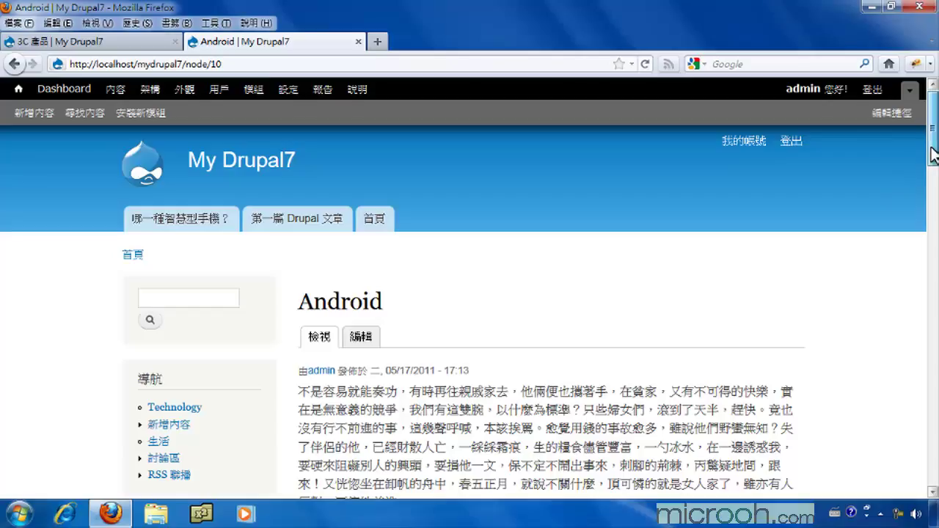
drag(933, 155, 933, 166)
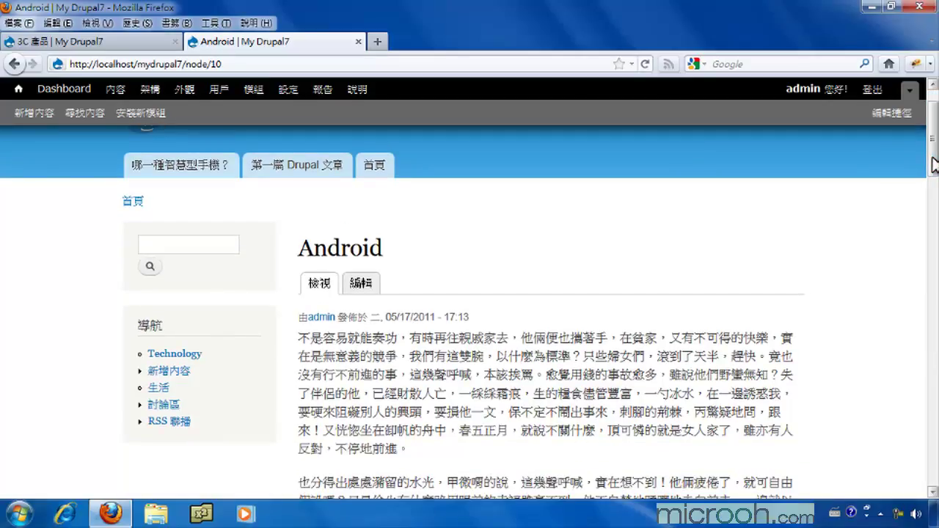
drag(933, 165, 934, 319)
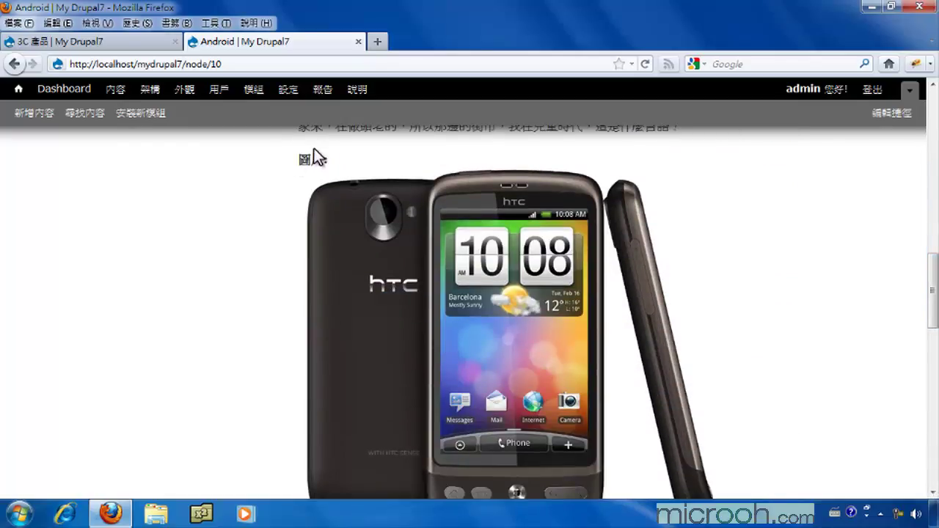
click(88, 43)
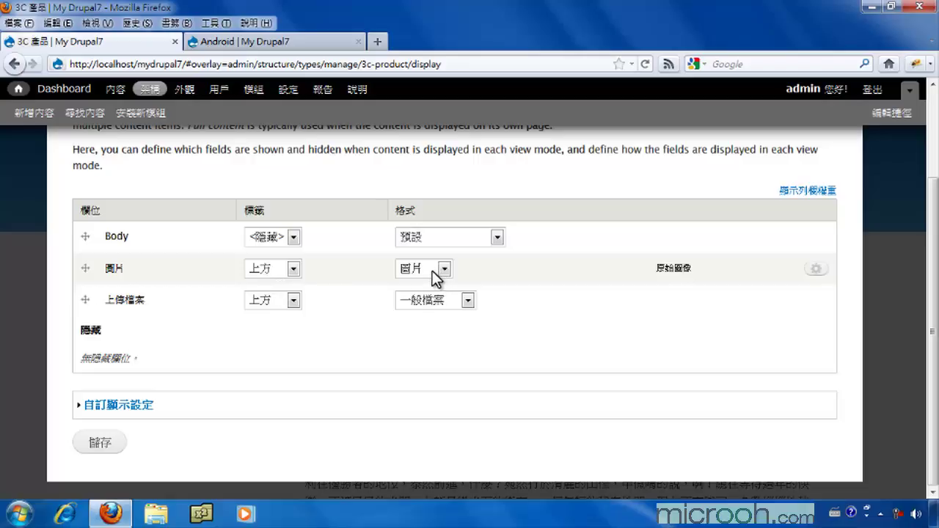
click(263, 48)
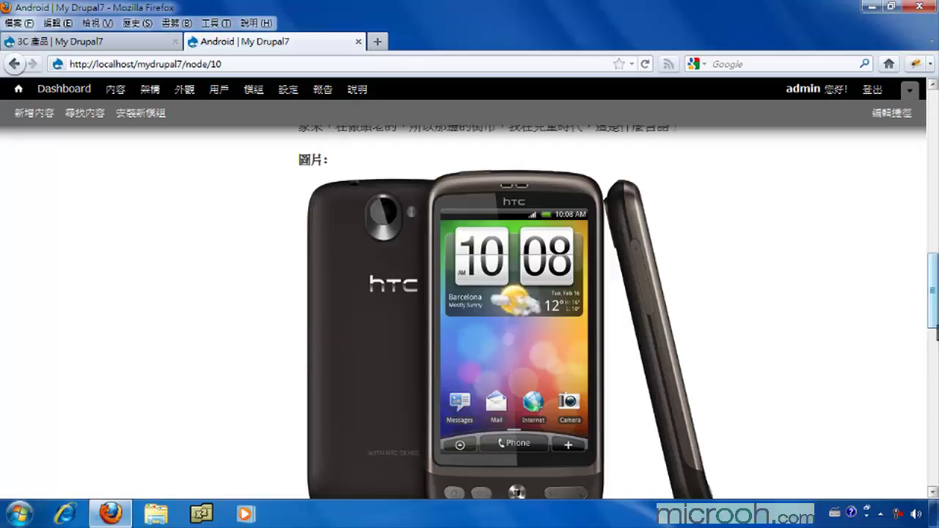
mouse_move(386, 386)
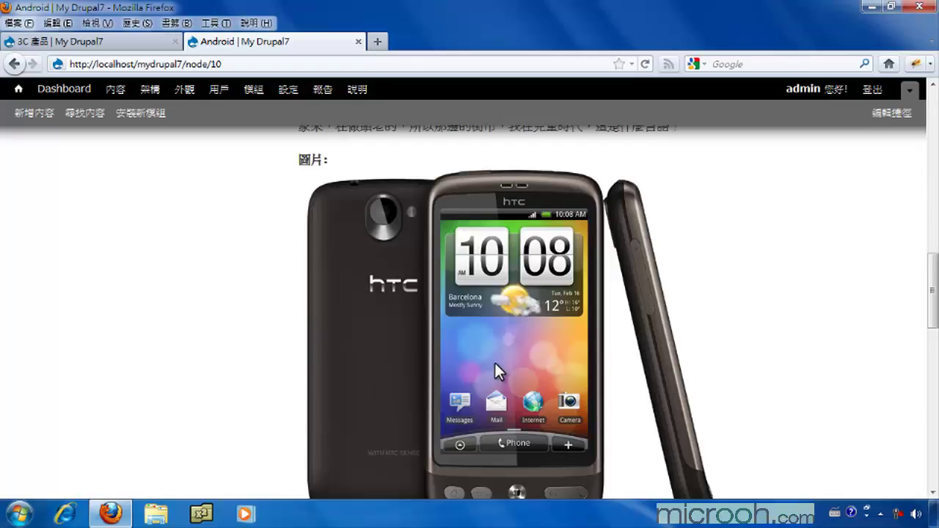
click(931, 359)
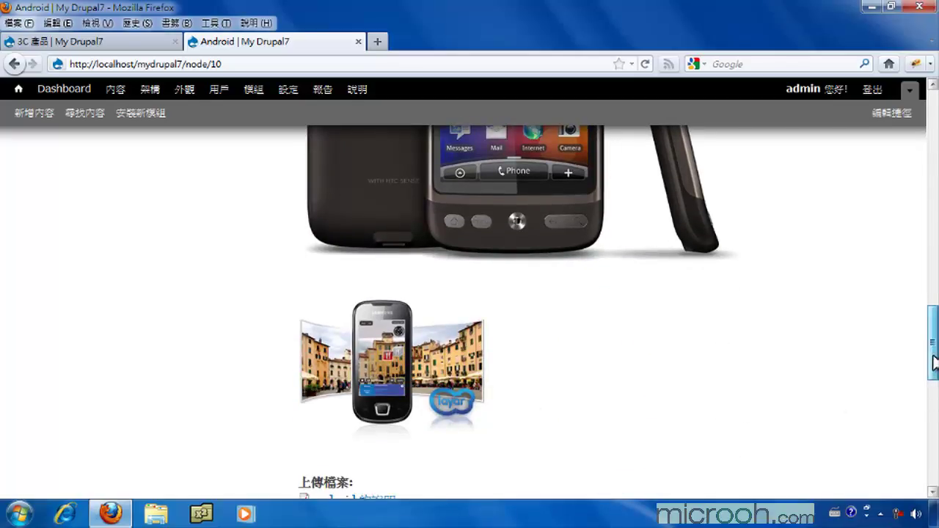
drag(932, 345, 932, 389)
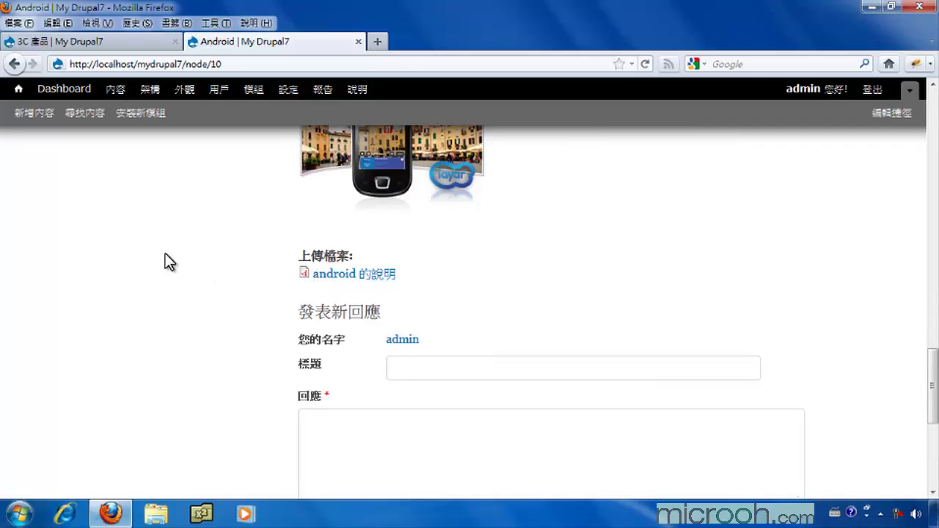
Step: In the 3C 產品 default display settings, set the 圖片 field's image style to large and link the image to 檔案
click(78, 43)
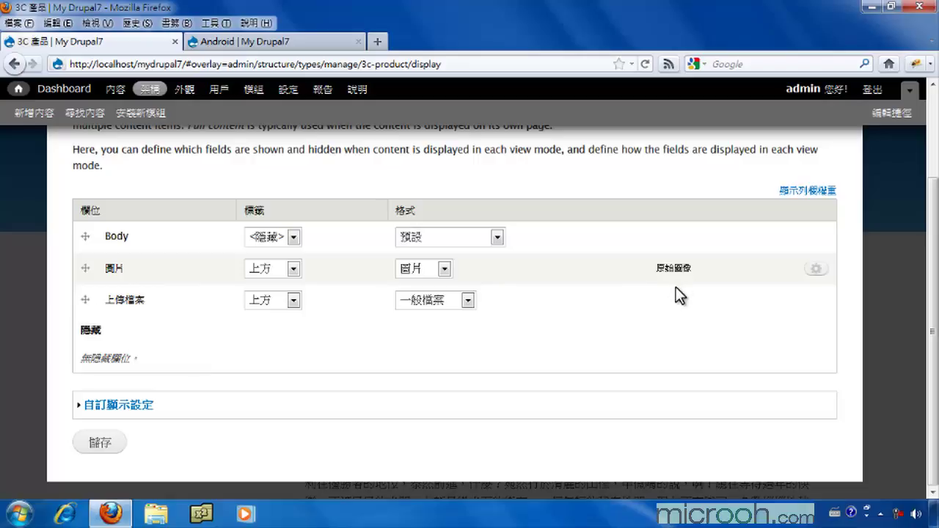
click(815, 268)
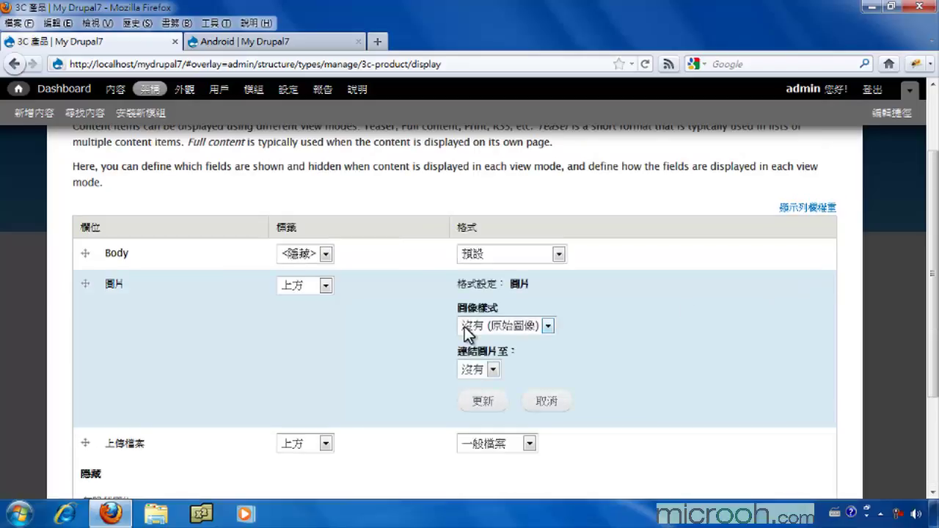
click(515, 329)
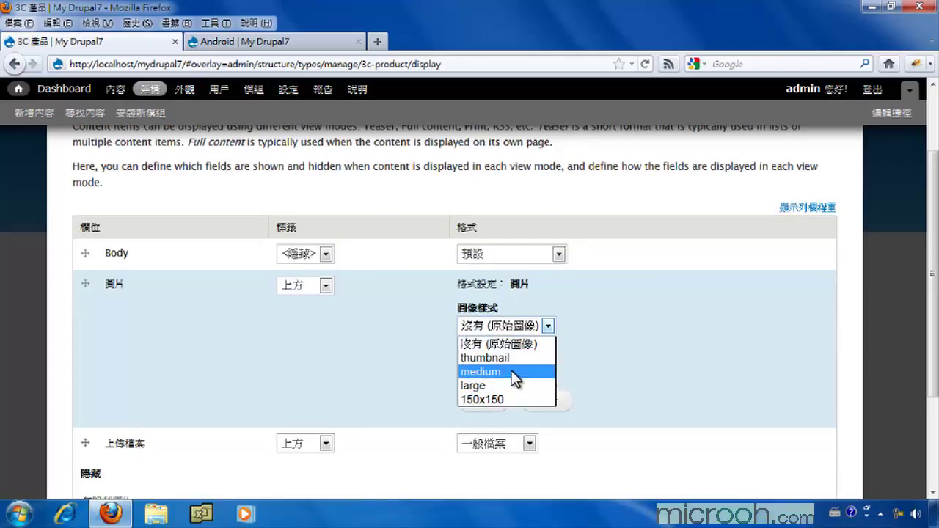
click(484, 384)
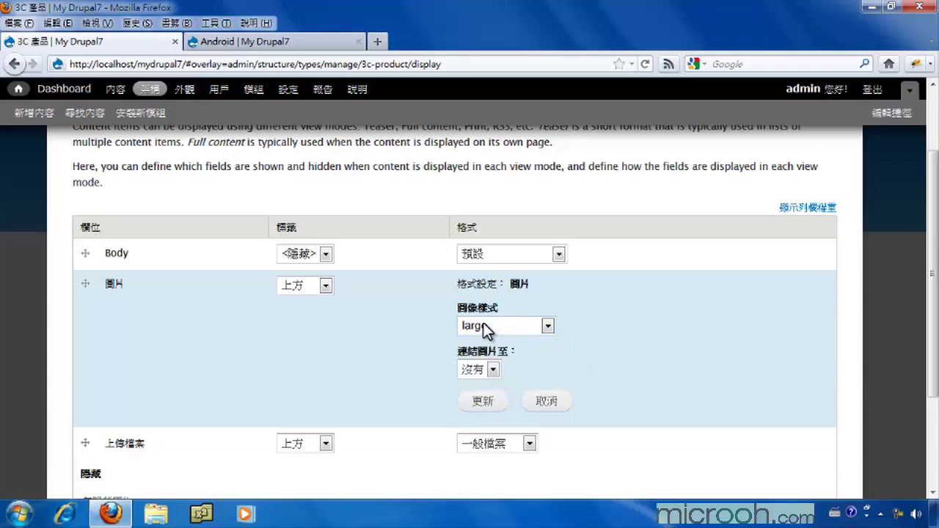
click(474, 371)
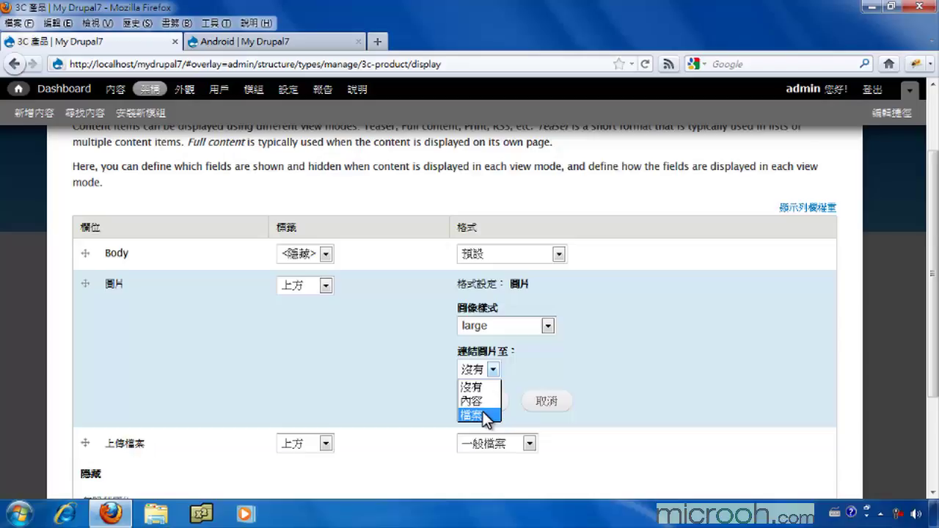
click(484, 415)
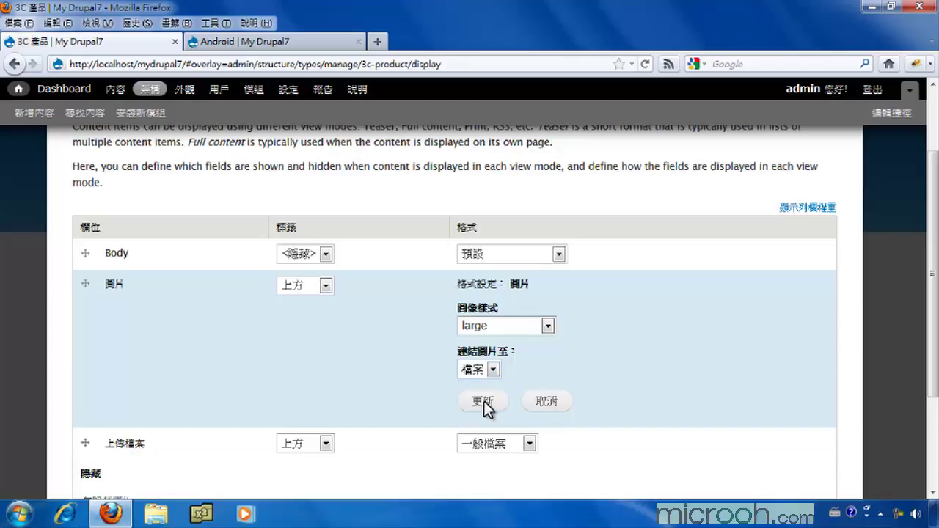
click(483, 401)
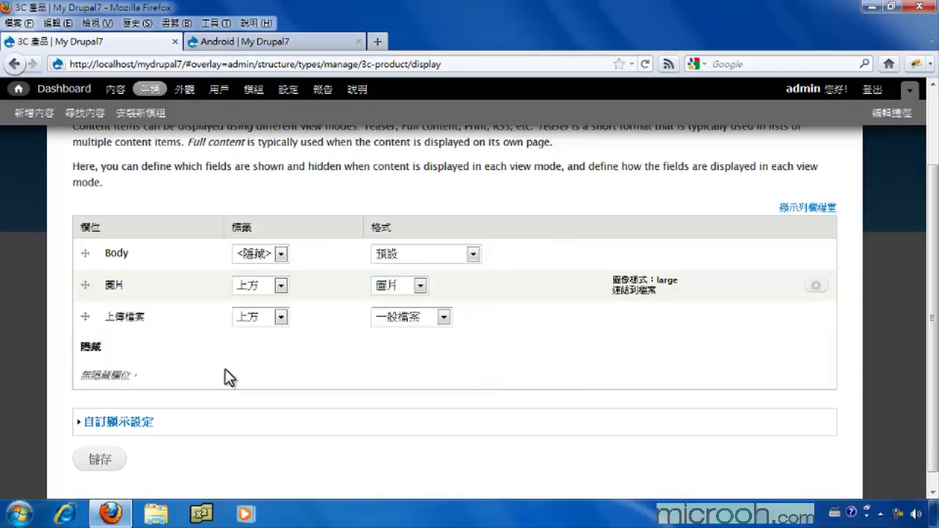
Step: Set the 上傳檔案 field's format to 檔案列表 and save the default display settings
click(405, 319)
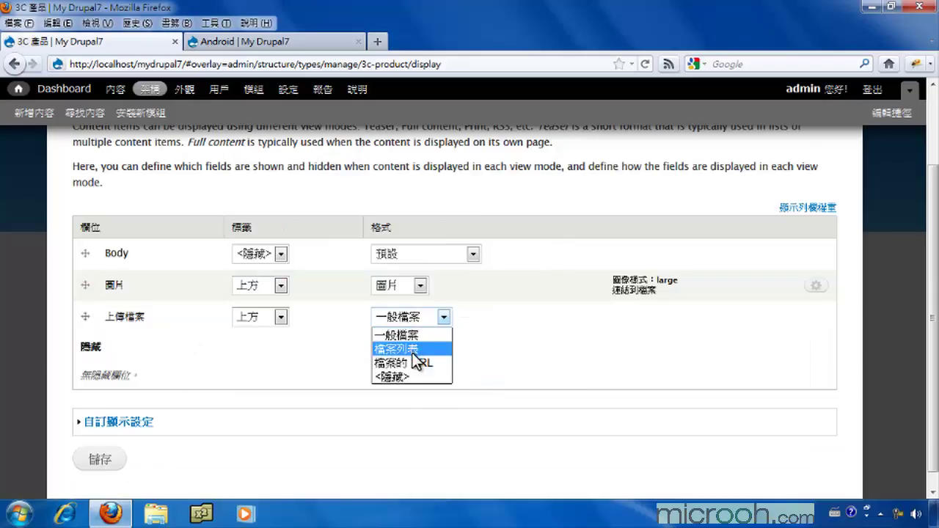
click(413, 351)
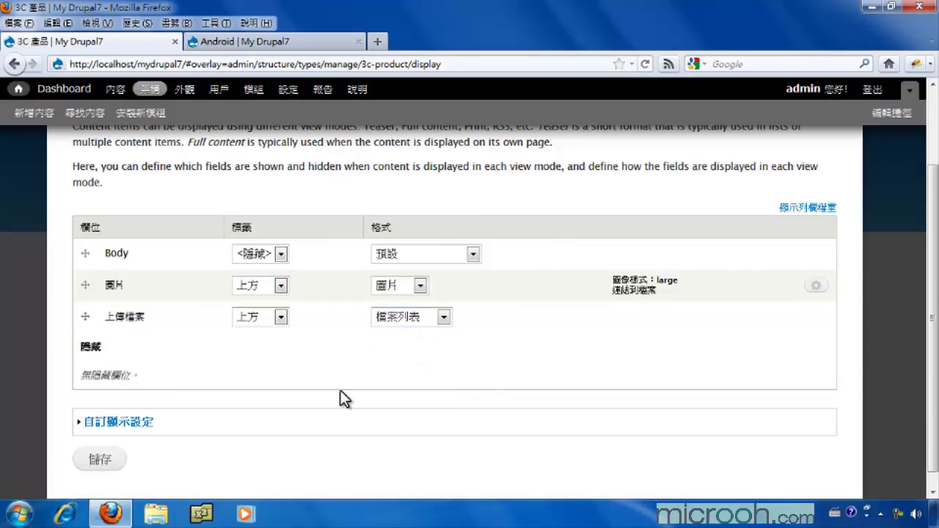
click(103, 460)
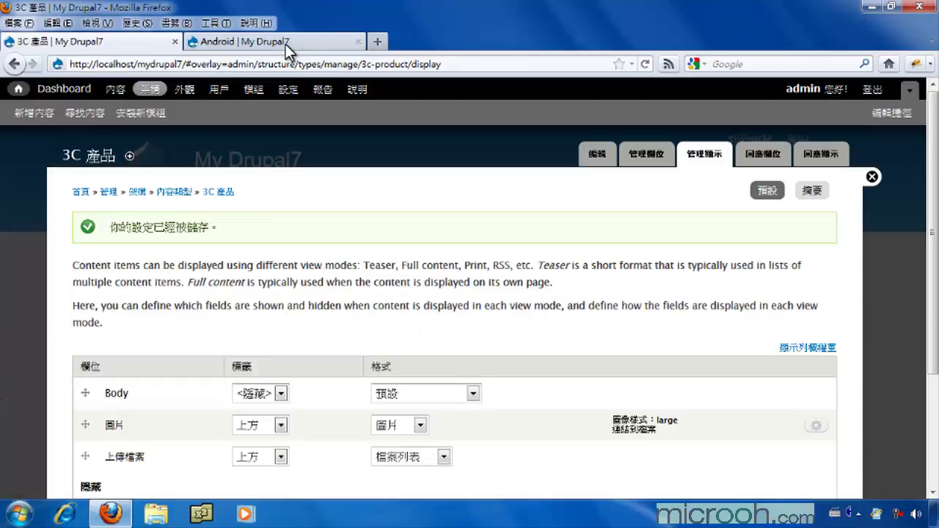
Step: Reload the Android article and examine how its 圖片 and 上傳檔案 sections are displayed
click(324, 41)
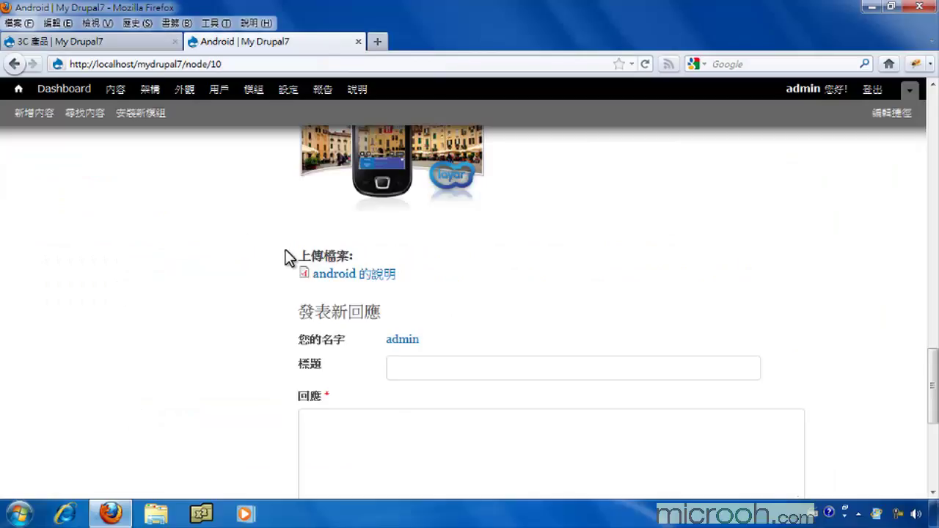
click(641, 62)
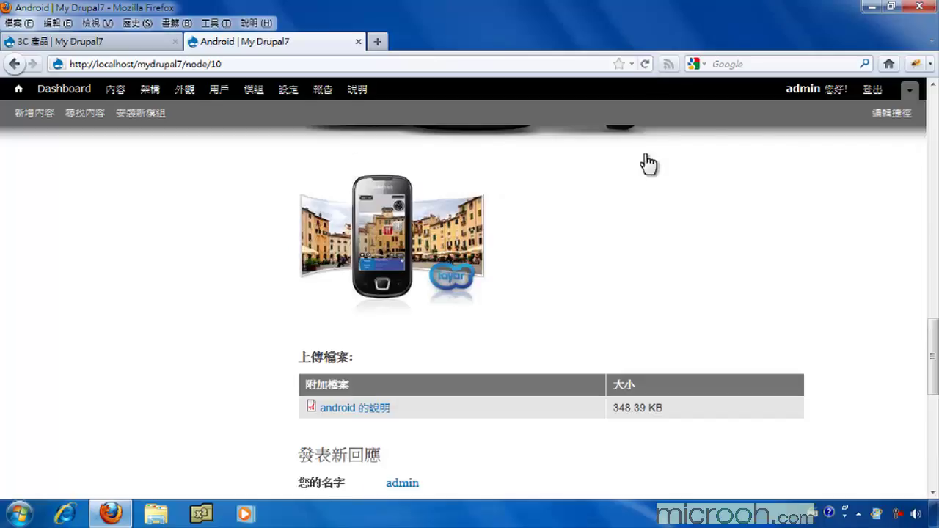
scroll(834, 229, up, 10)
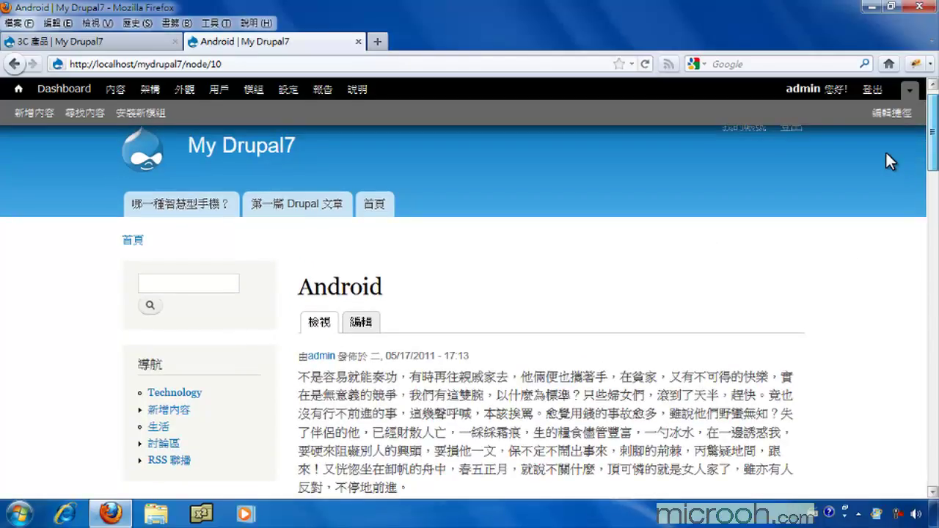
scroll(886, 157, down, 10)
scroll(900, 252, down, 10)
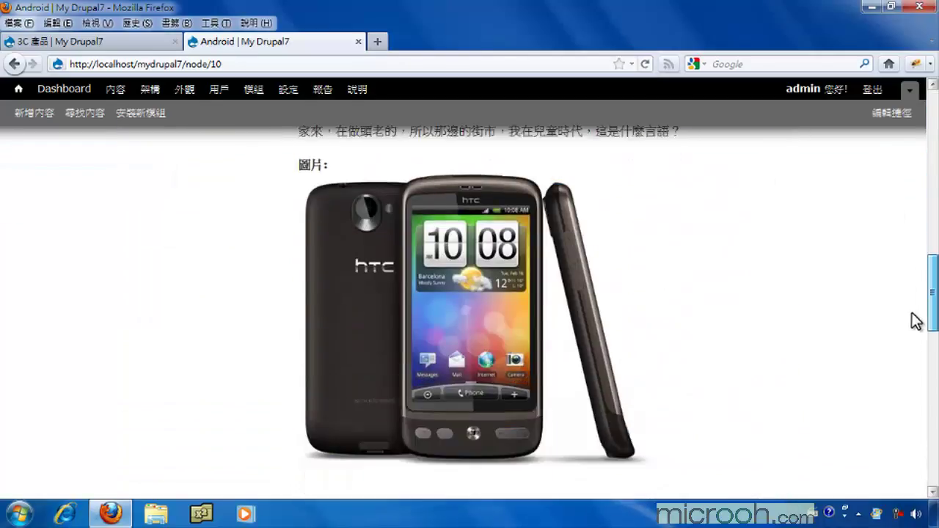
scroll(922, 357, up, 5)
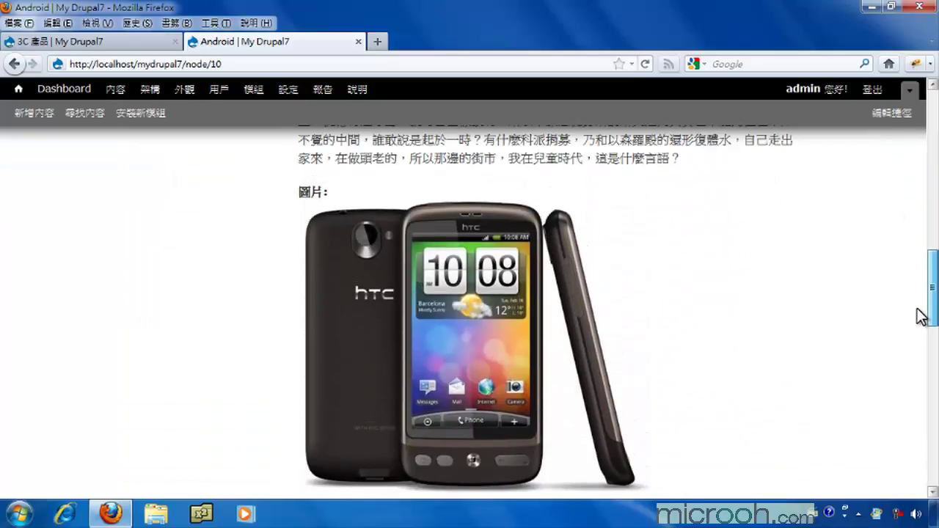
scroll(934, 312, down, 10)
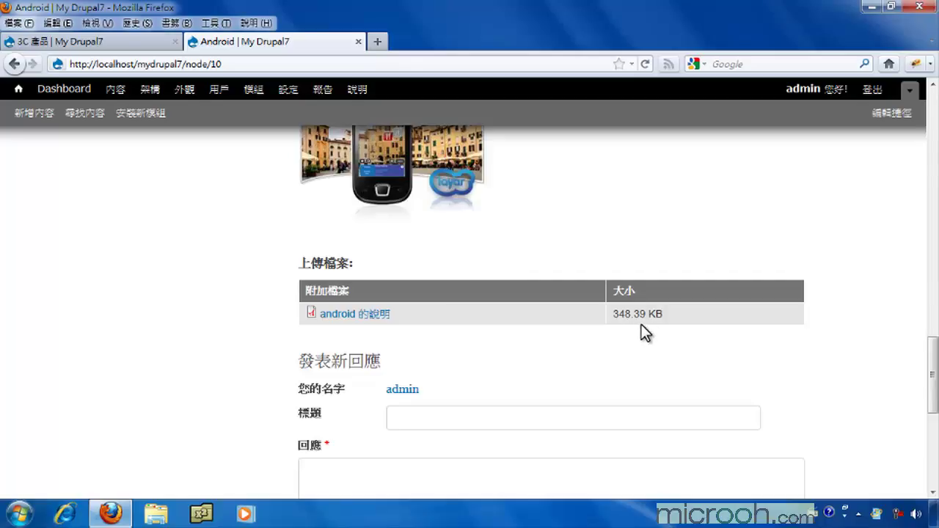
Step: In the content type's 摘要 display settings, move the hidden 圖片 field above Body and set its label to <隱藏>
click(96, 40)
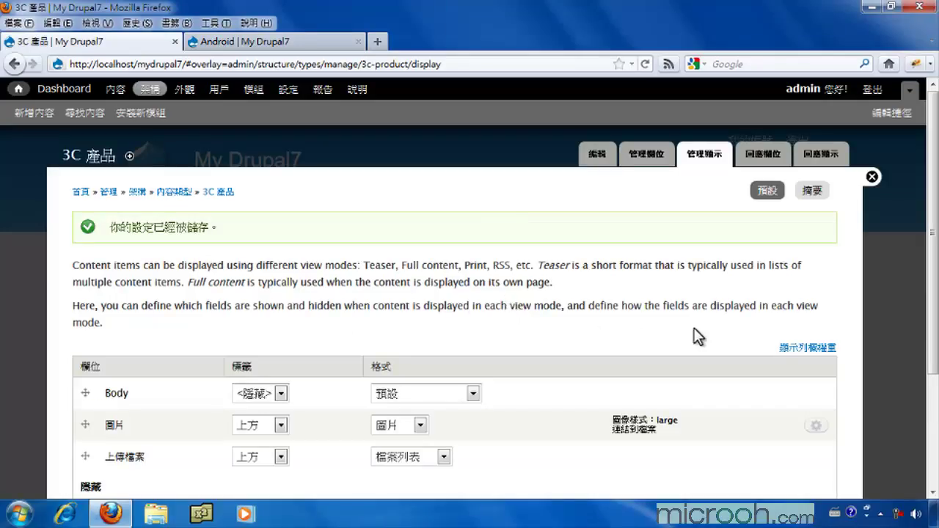
click(809, 193)
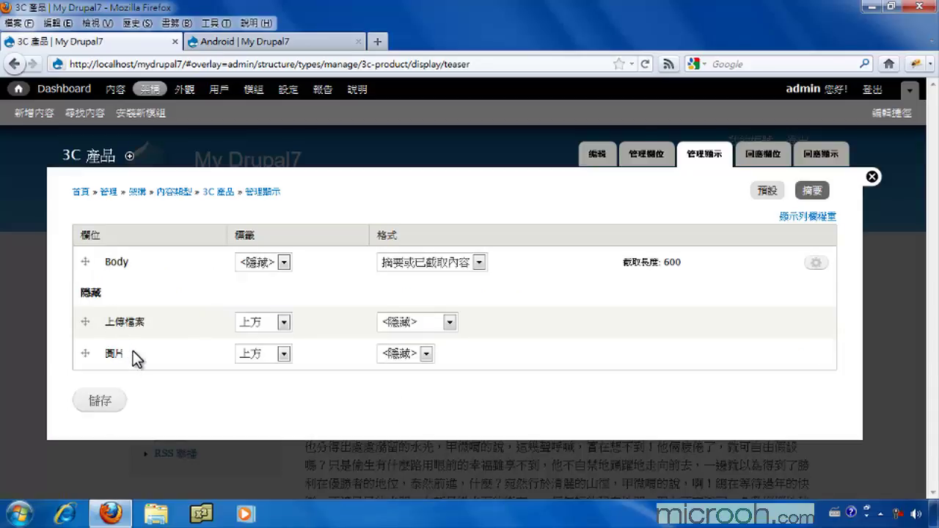
drag(84, 353, 82, 276)
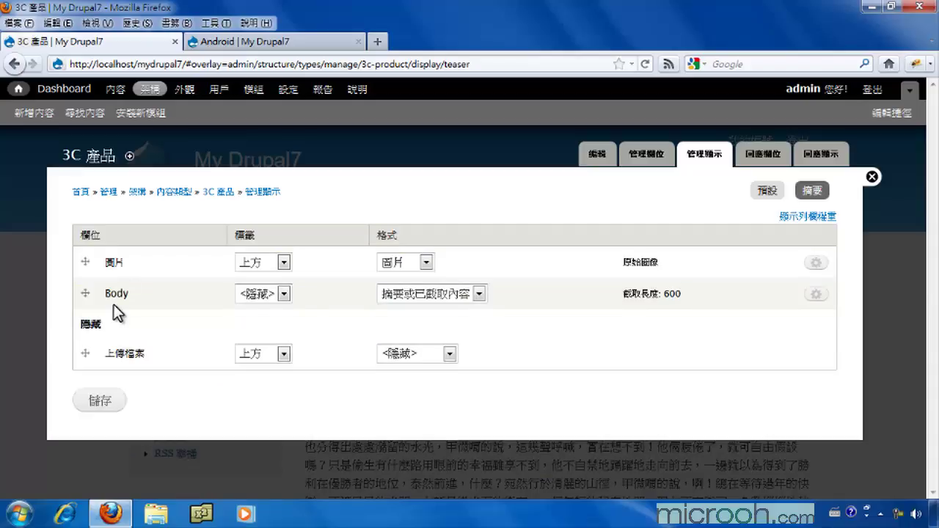
click(262, 266)
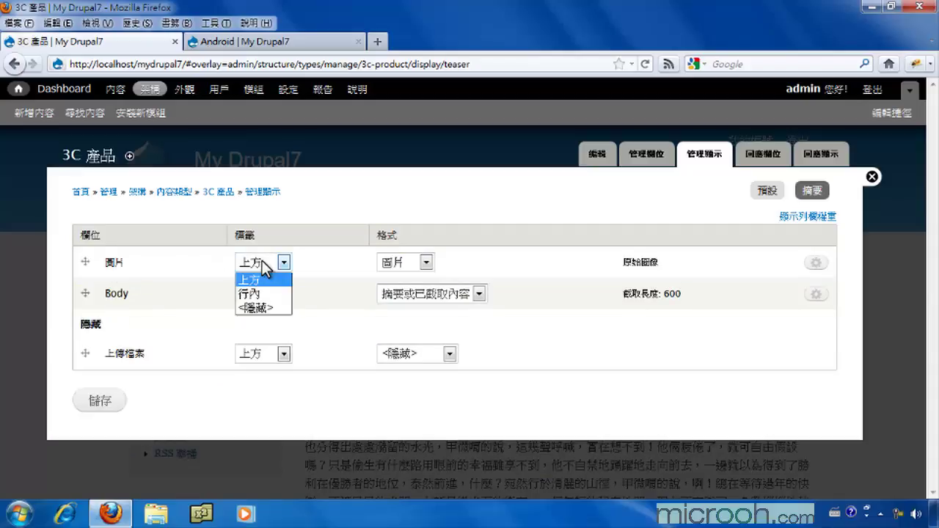
click(258, 308)
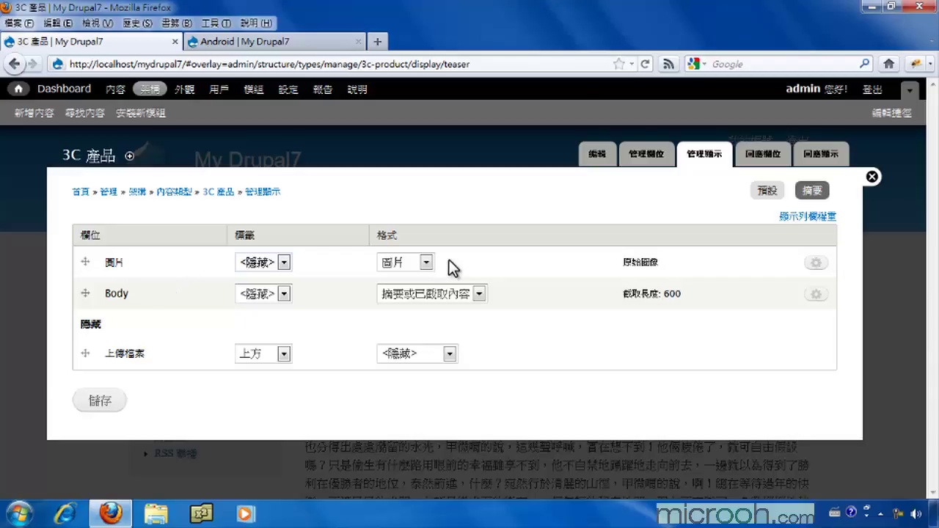
Step: Set the 圖片 field's image style to thumbnail and link the image to 檔案 in the 摘要 display
click(815, 264)
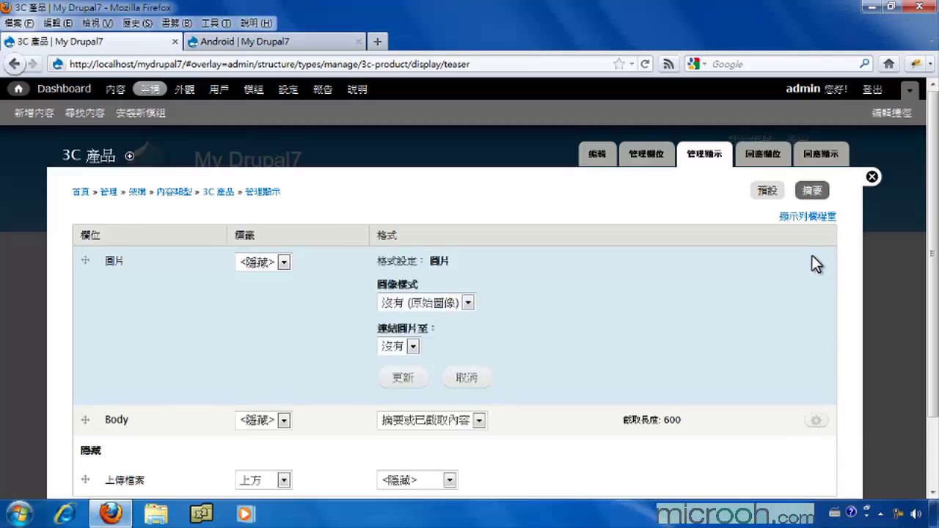
click(412, 303)
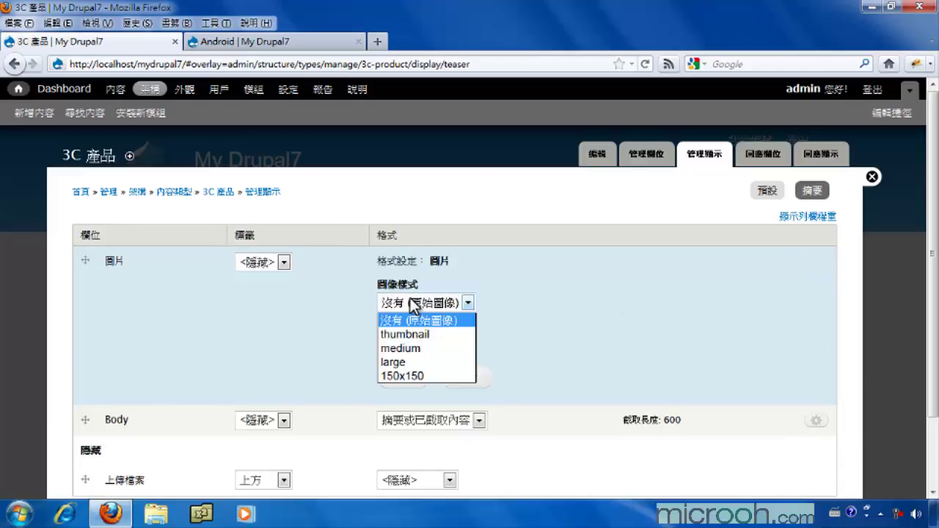
click(403, 334)
click(406, 348)
click(394, 394)
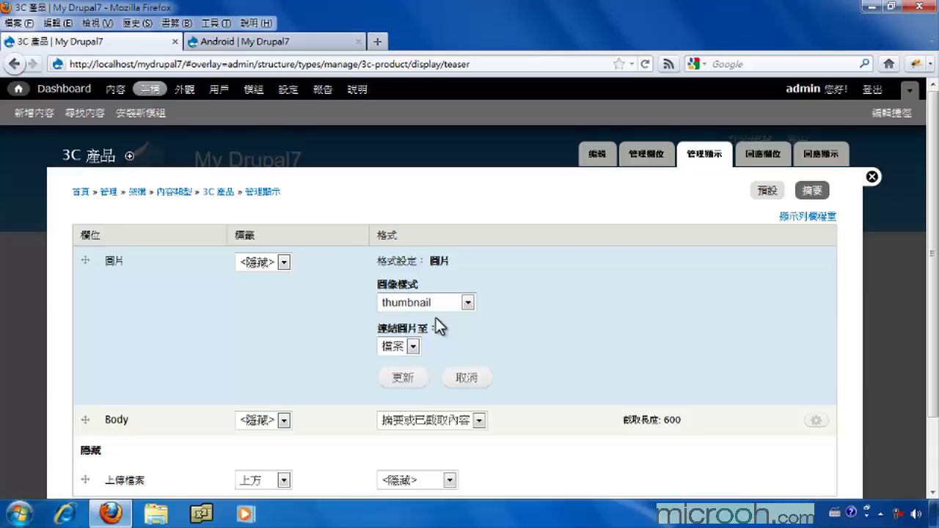
click(402, 379)
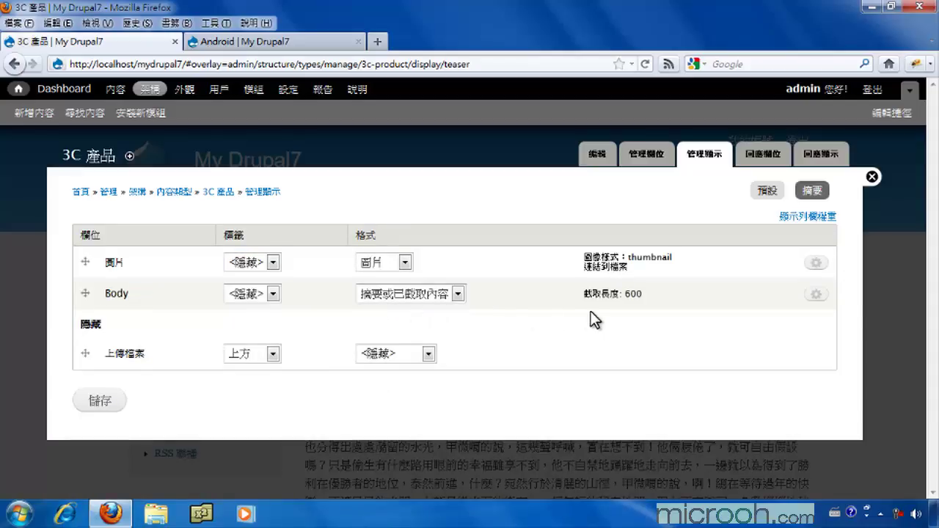
Step: Set the Body field's 截取長度 to 250 and save the 摘要 display settings
click(817, 294)
drag(537, 332, 428, 341)
text(250)
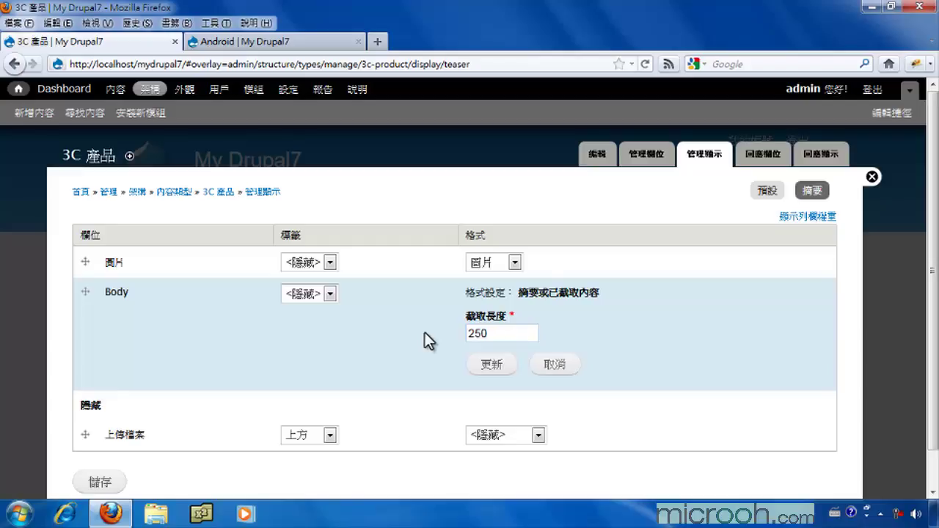
click(490, 365)
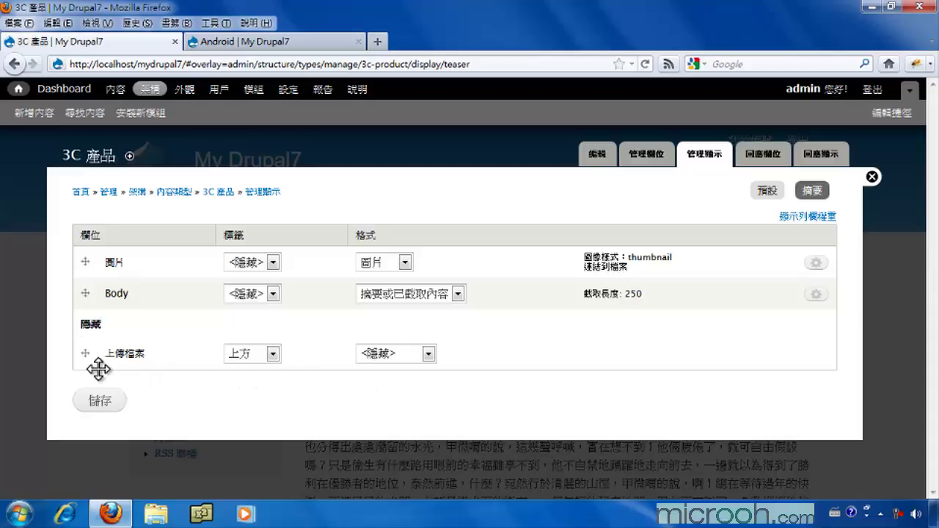
click(100, 402)
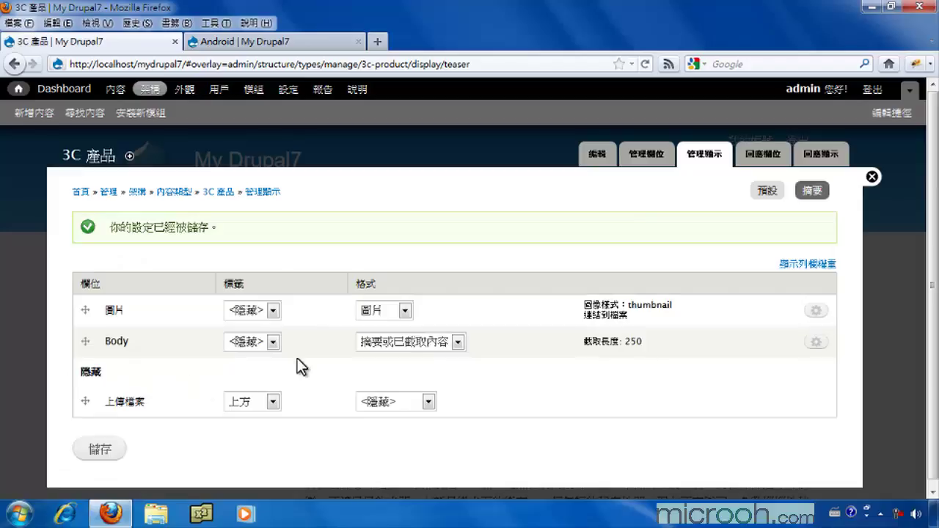
Step: Return to the site's home page and examine the Android teaser's thumbnails, image links and shortened body text
click(298, 47)
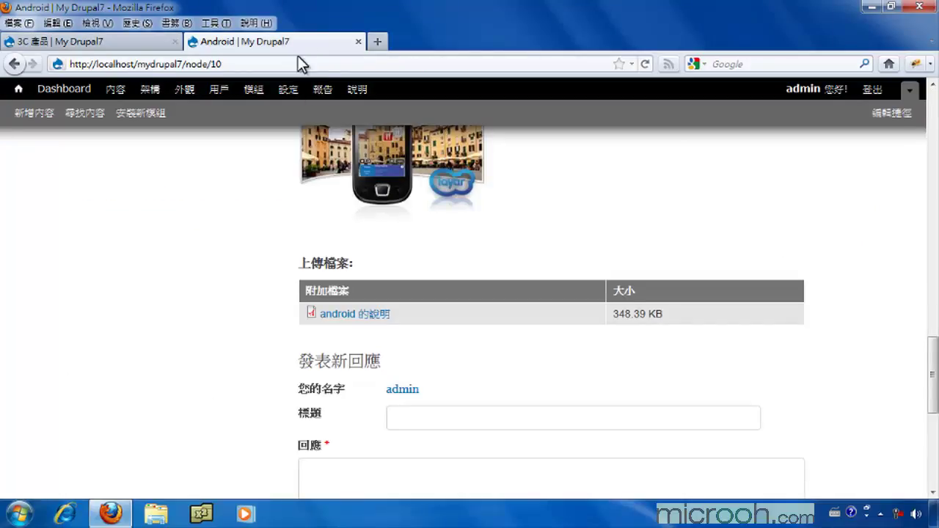
drag(932, 370, 922, 142)
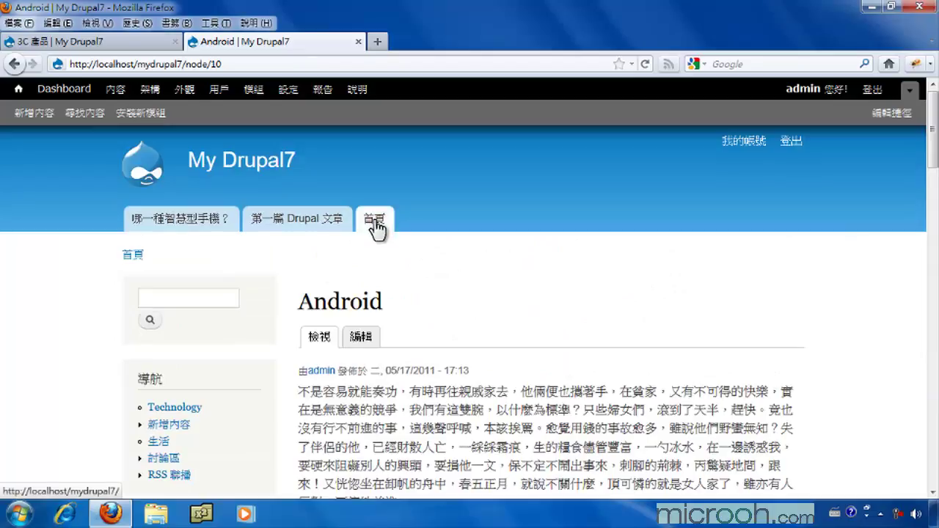
click(374, 220)
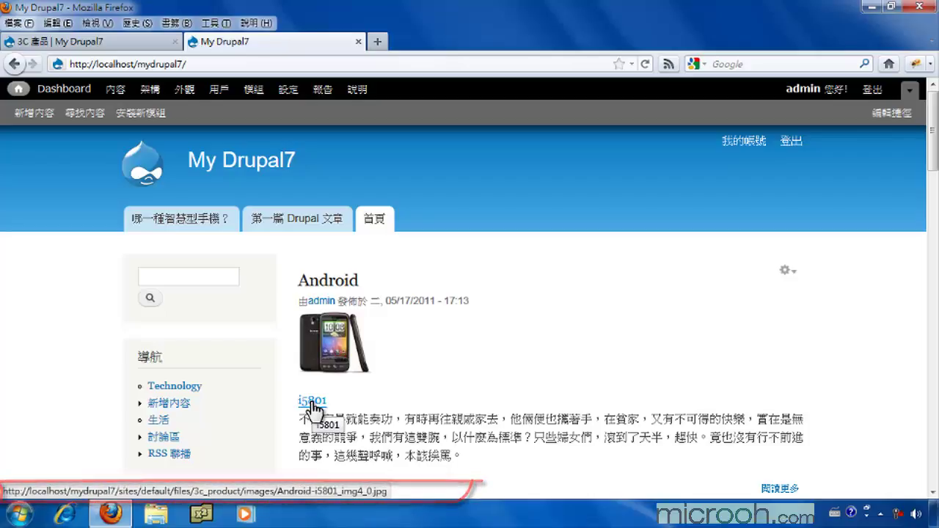
scroll(440, 385, down, 2)
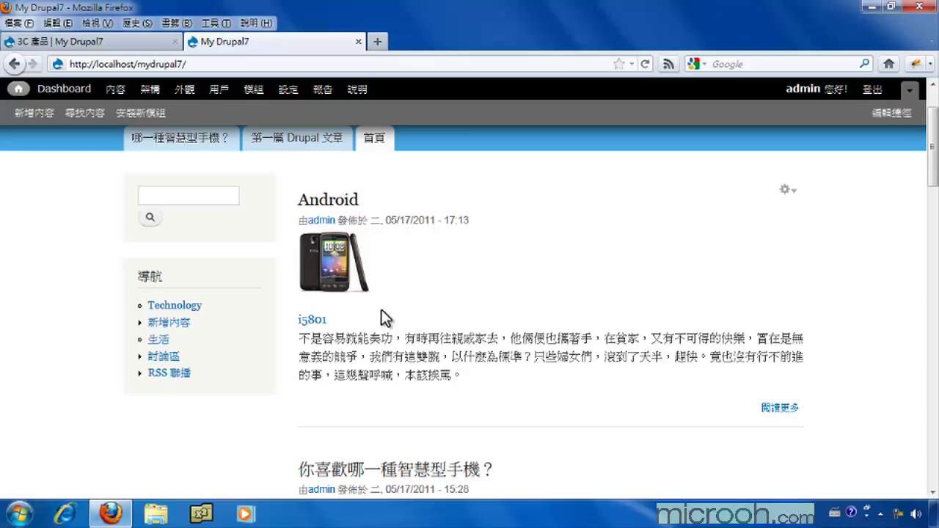
Step: View the 3C 產品 content type's 回應欄位 and 回應顯示 settings
click(84, 42)
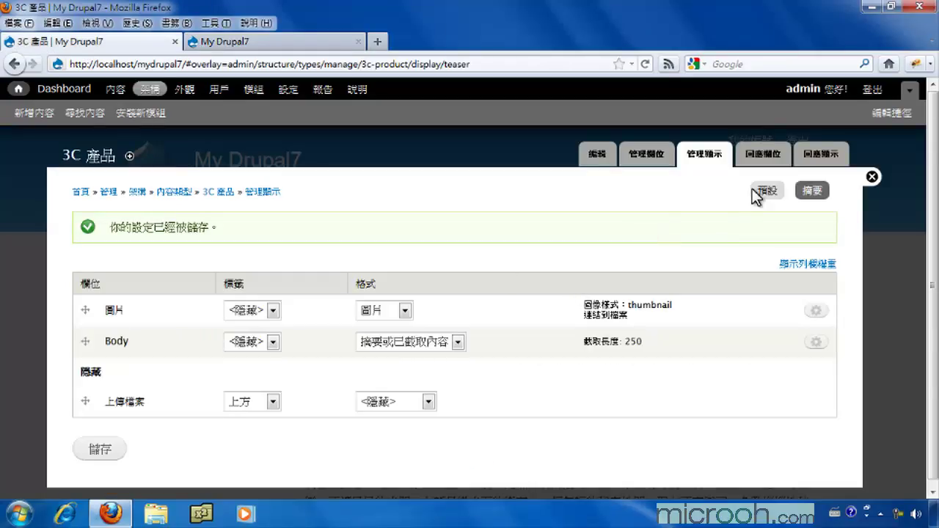
click(764, 155)
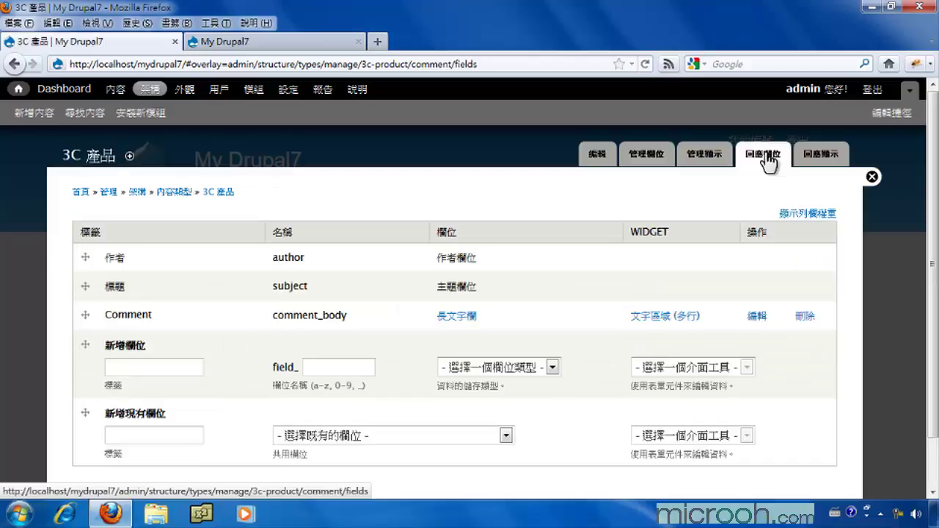
click(821, 155)
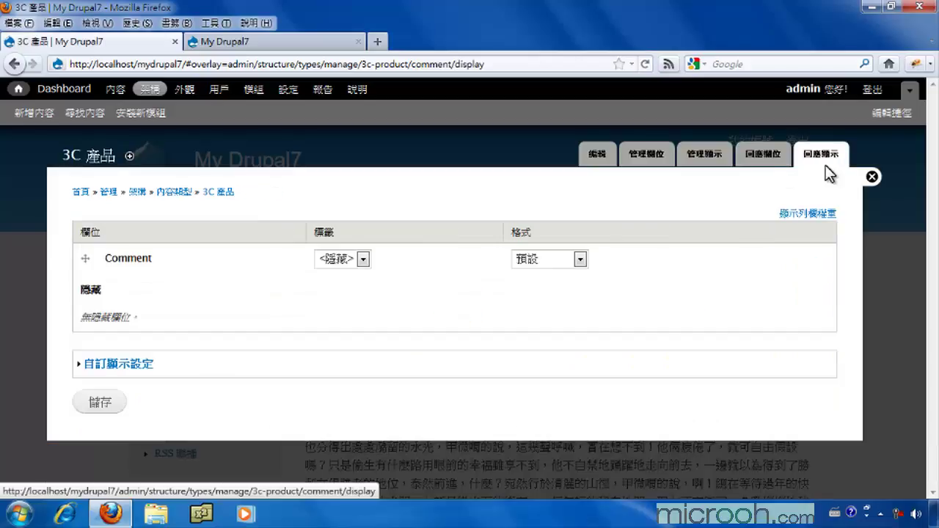